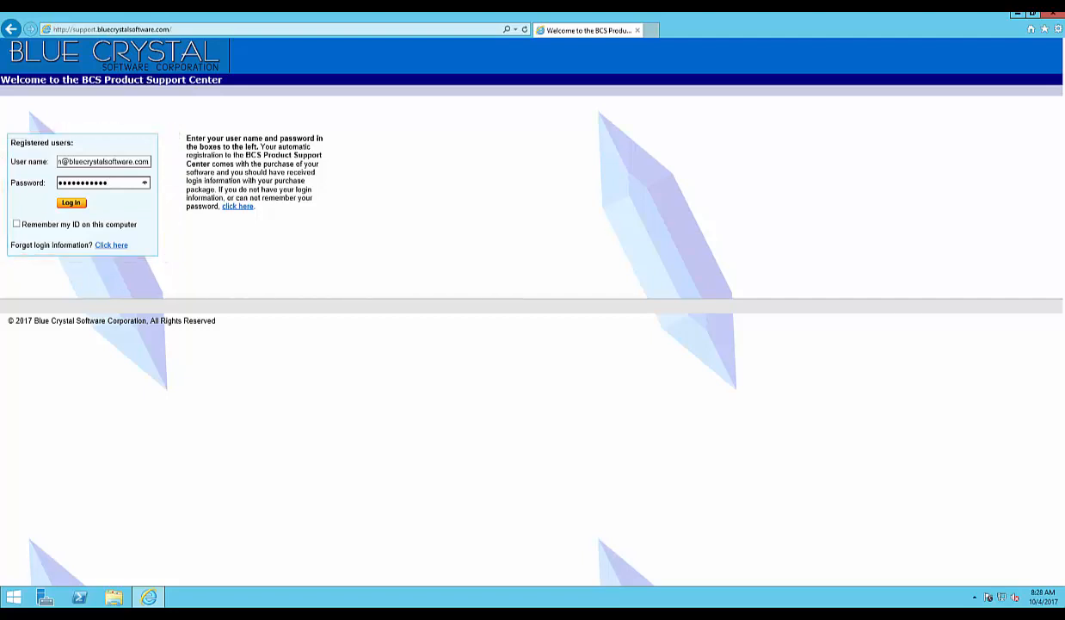
Step: Log in to the support center and save the Kennel Connection 7.0 full installer, KC7Setup.exe, from the full installations page
key(Return)
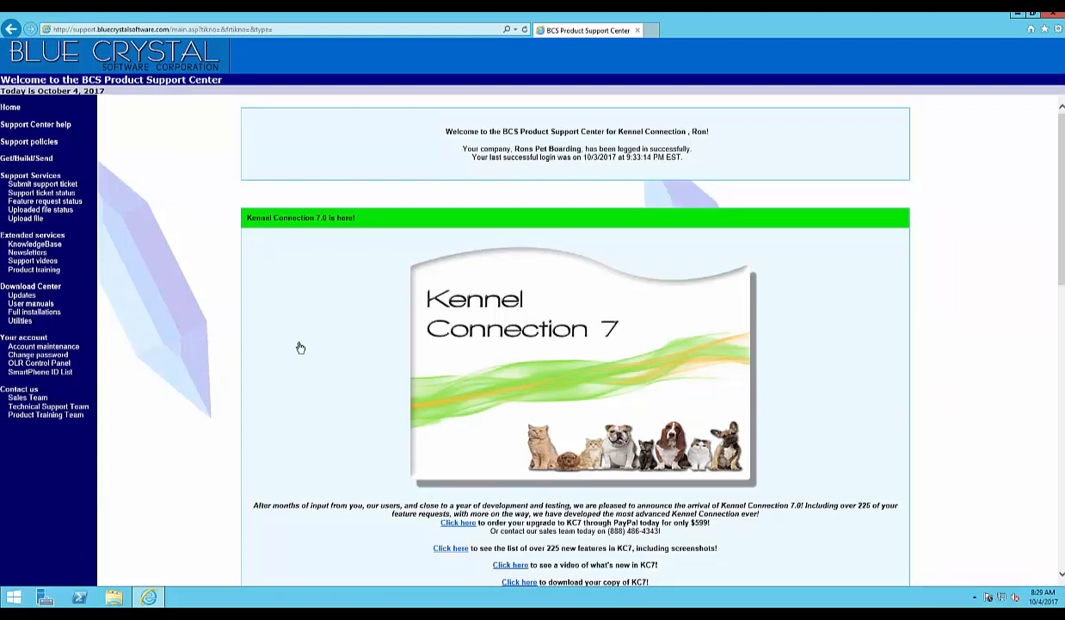
click(39, 313)
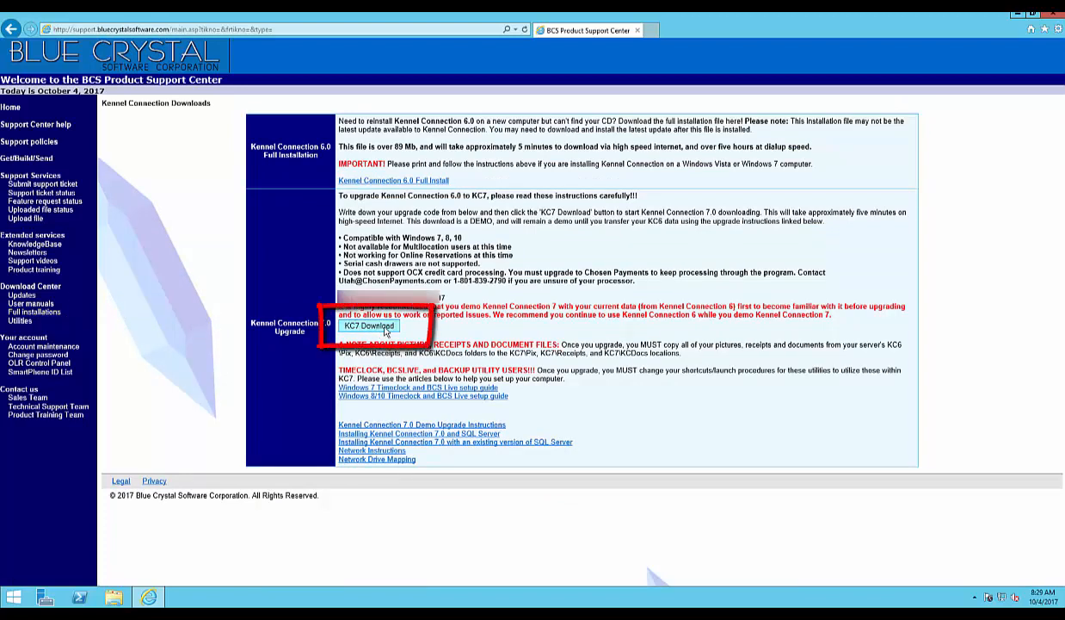
click(385, 330)
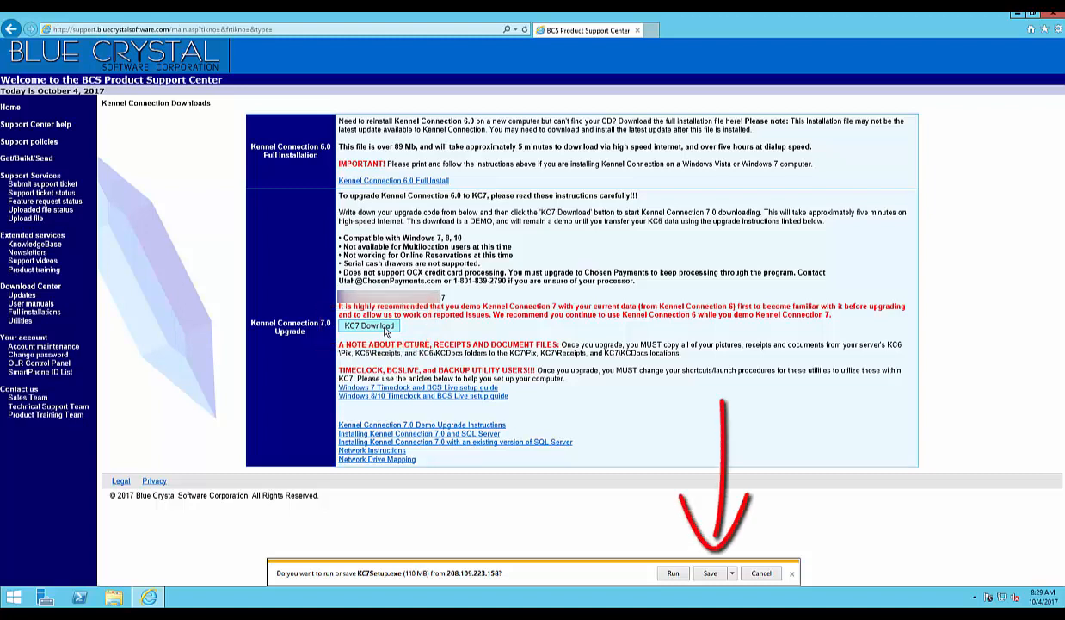
click(711, 573)
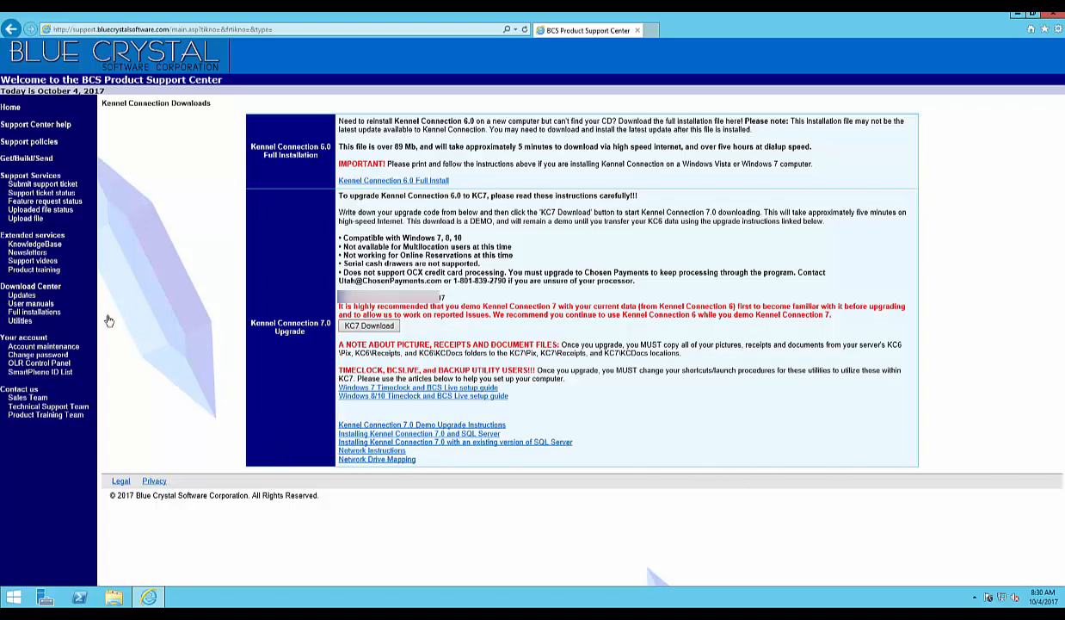
Step: Save the latest KC7 update, KC7-702b.exe, from the support center's updates page
click(23, 297)
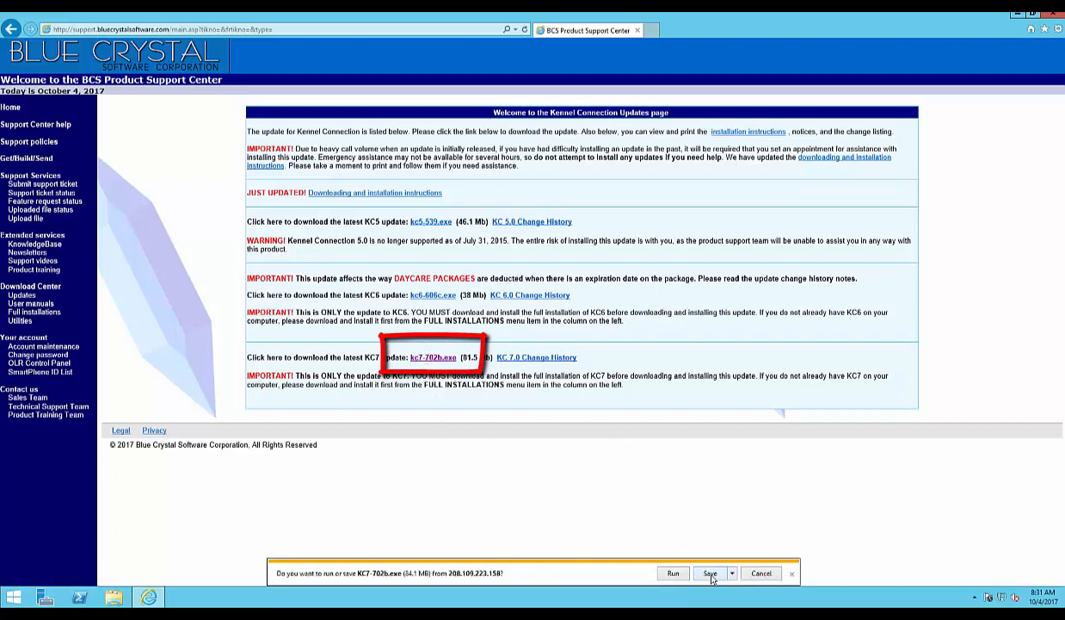
click(710, 572)
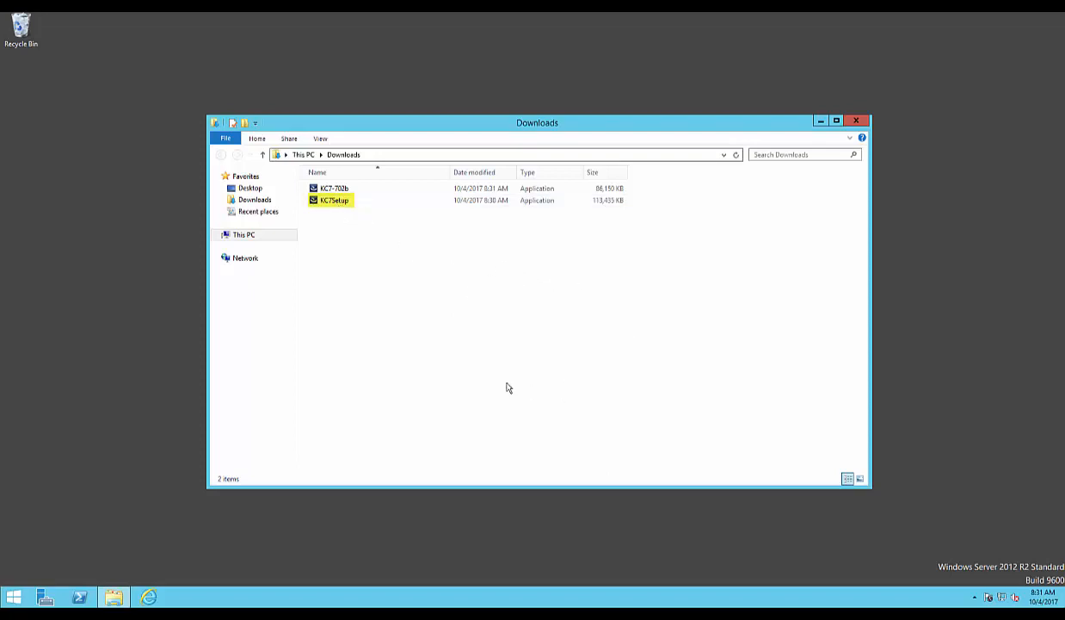
Step: Run KC7Setup from the Downloads folder as administrator
click(334, 207)
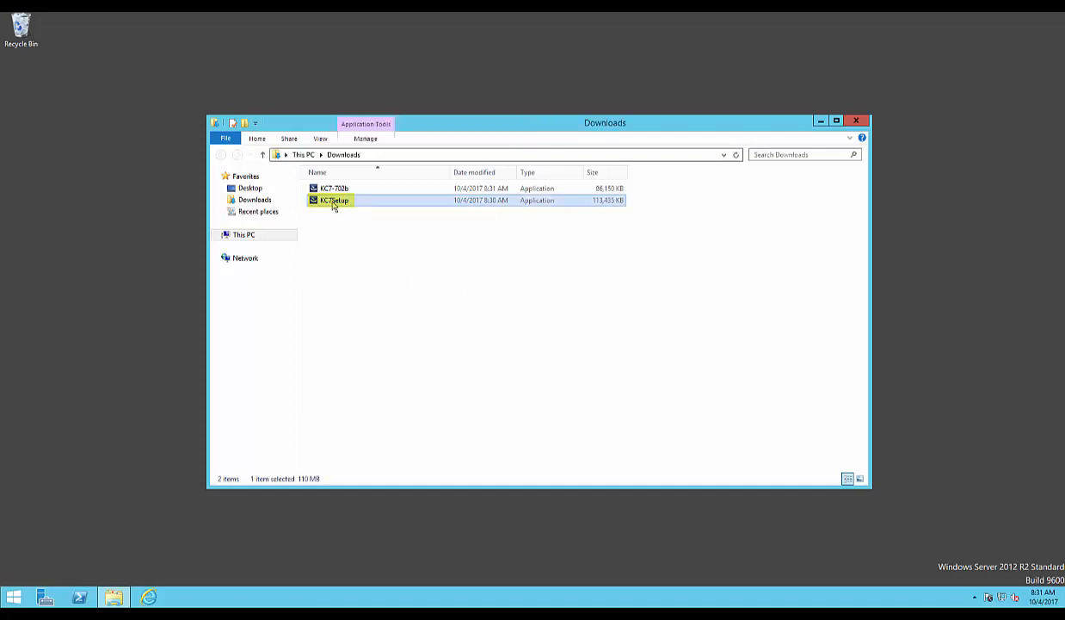
right_click(334, 206)
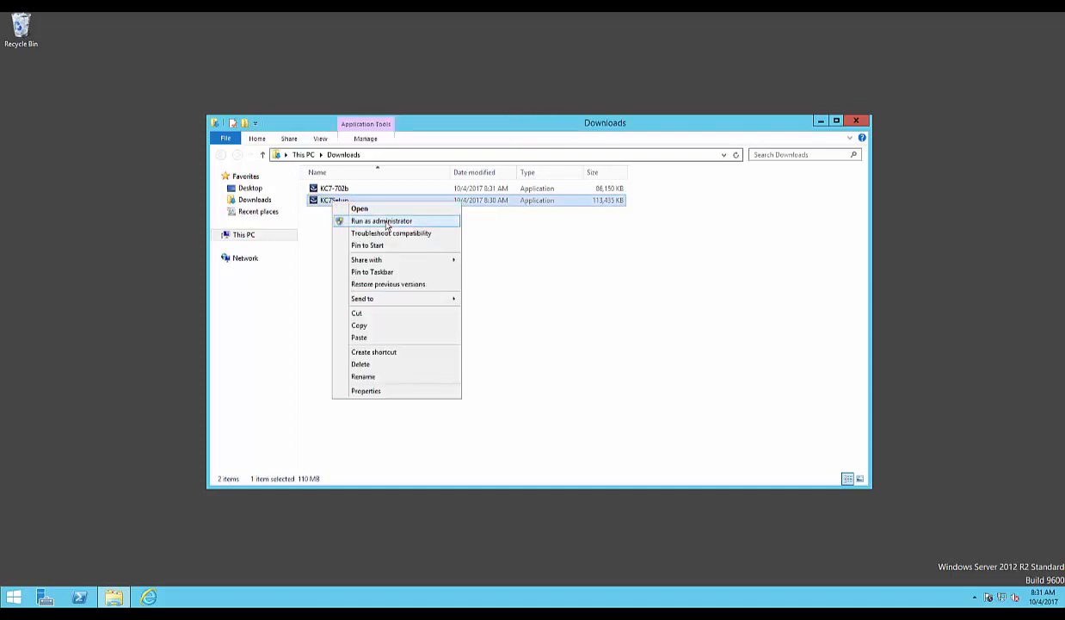
click(384, 222)
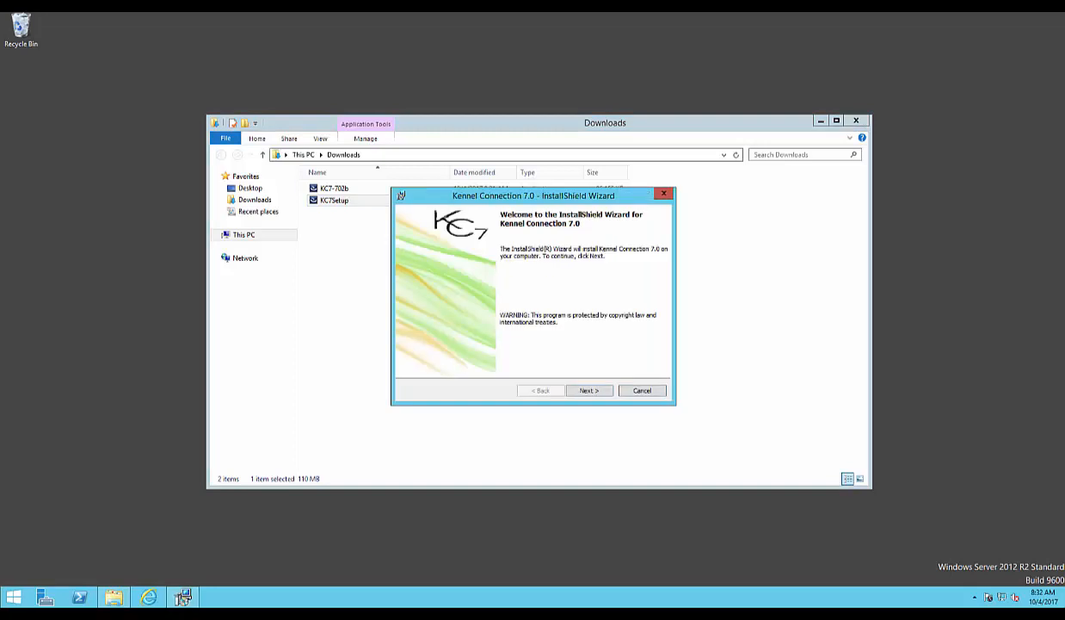
Step: Install Kennel Connection 7.0 to C:\KC7\, accepting the license agreement, and finish the wizard
click(590, 391)
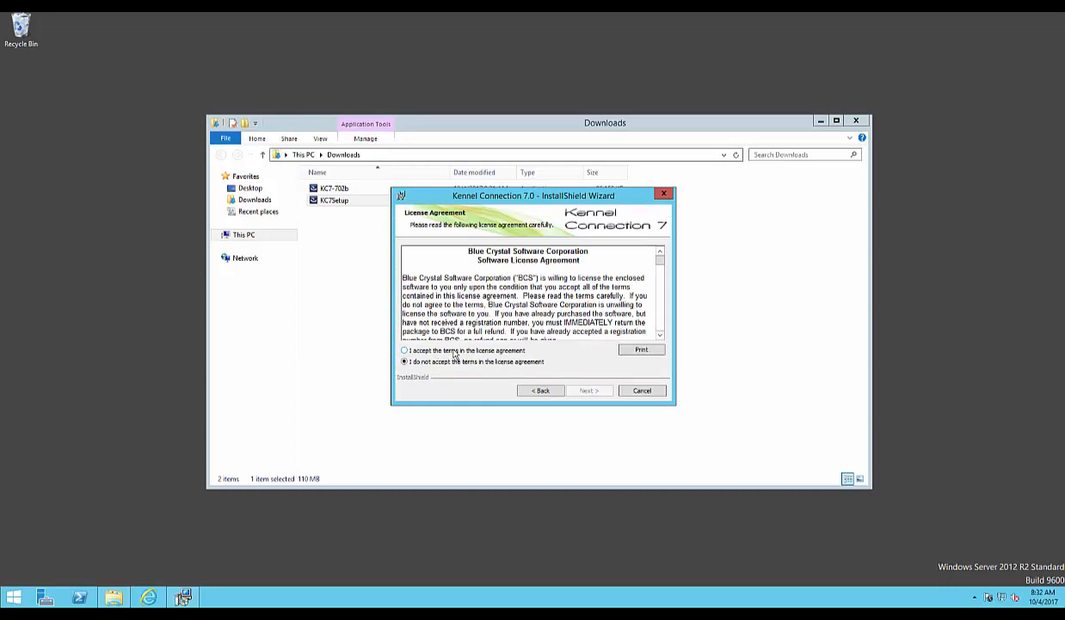
click(453, 350)
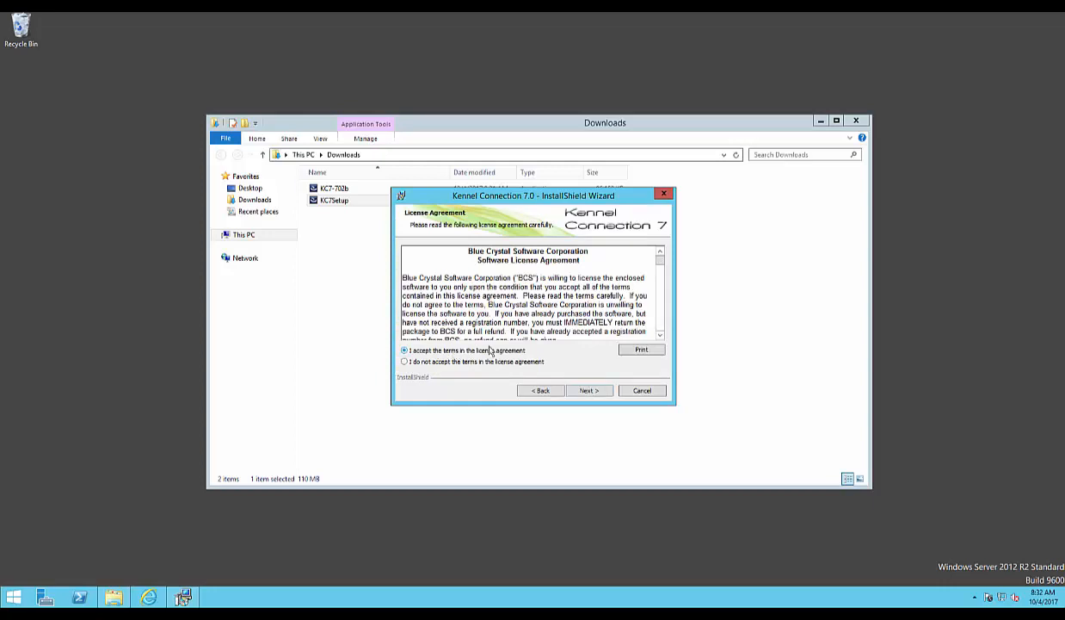
click(590, 391)
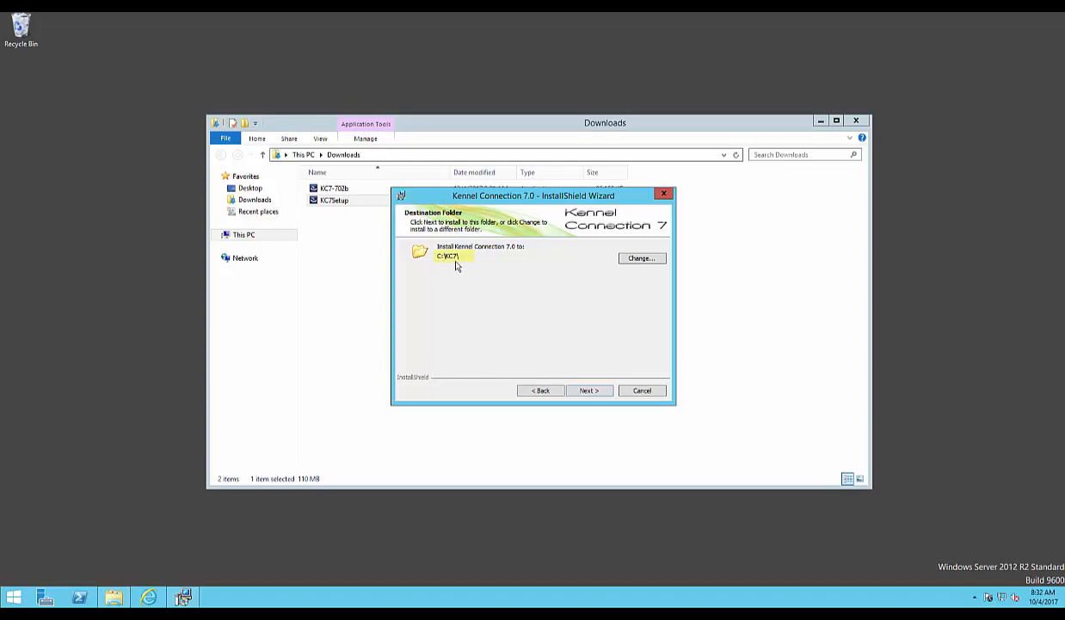
click(592, 392)
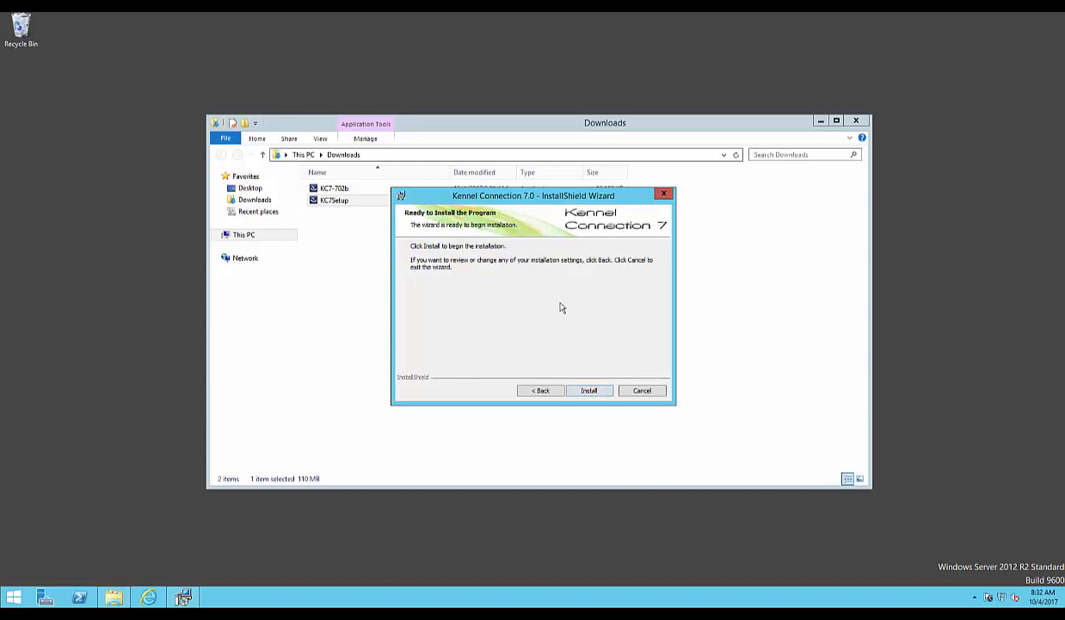
click(589, 392)
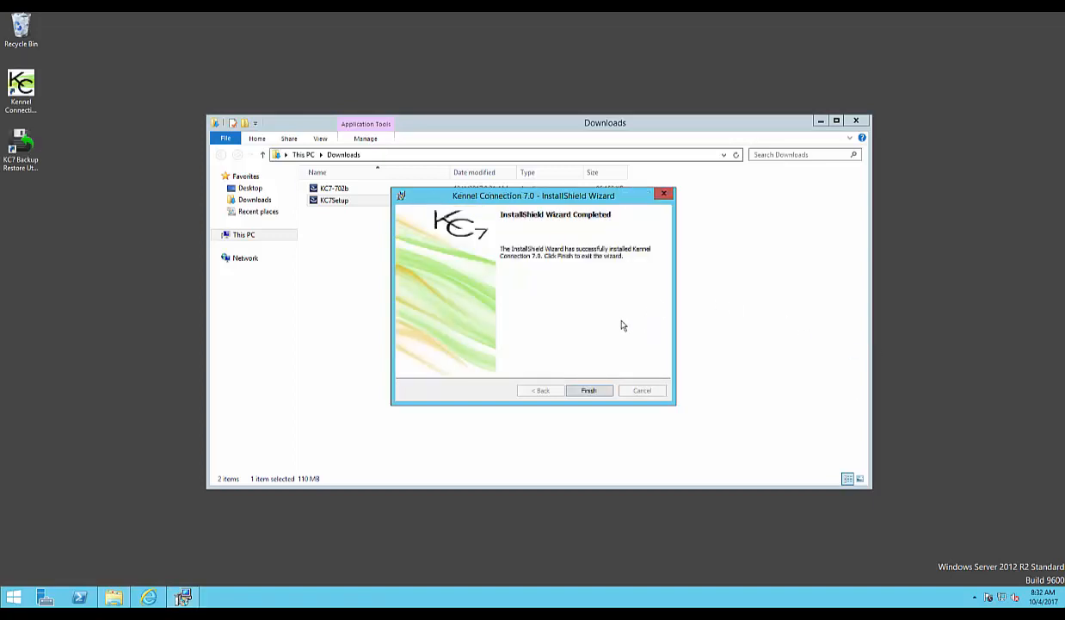
click(590, 391)
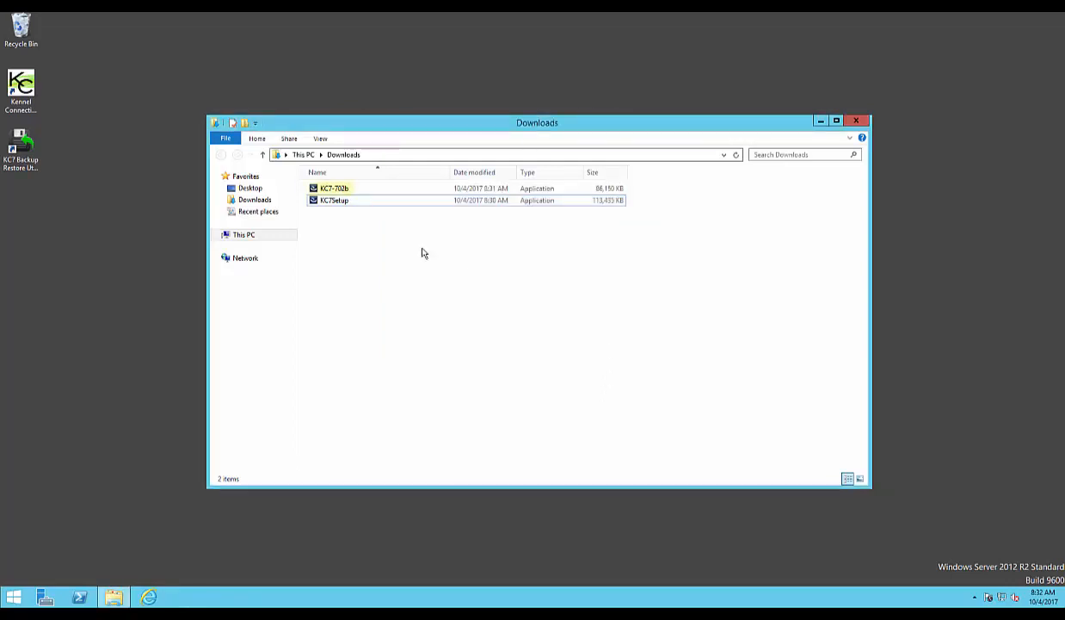
Step: Install the KC7-702b update from the Downloads folder, finish its wizard and close the folder window
double_click(345, 188)
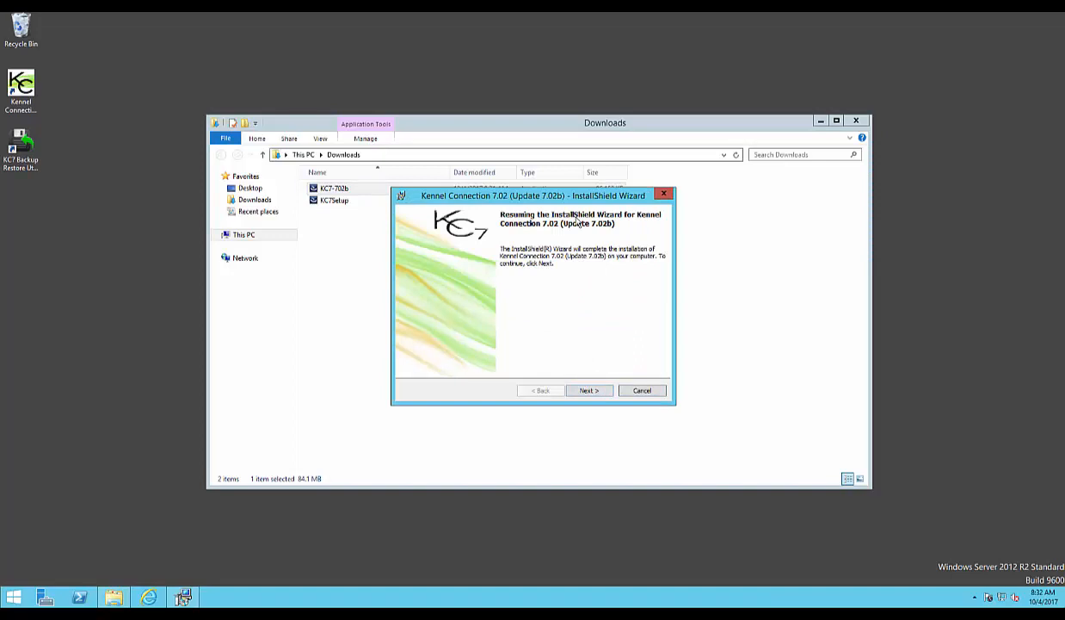
click(587, 391)
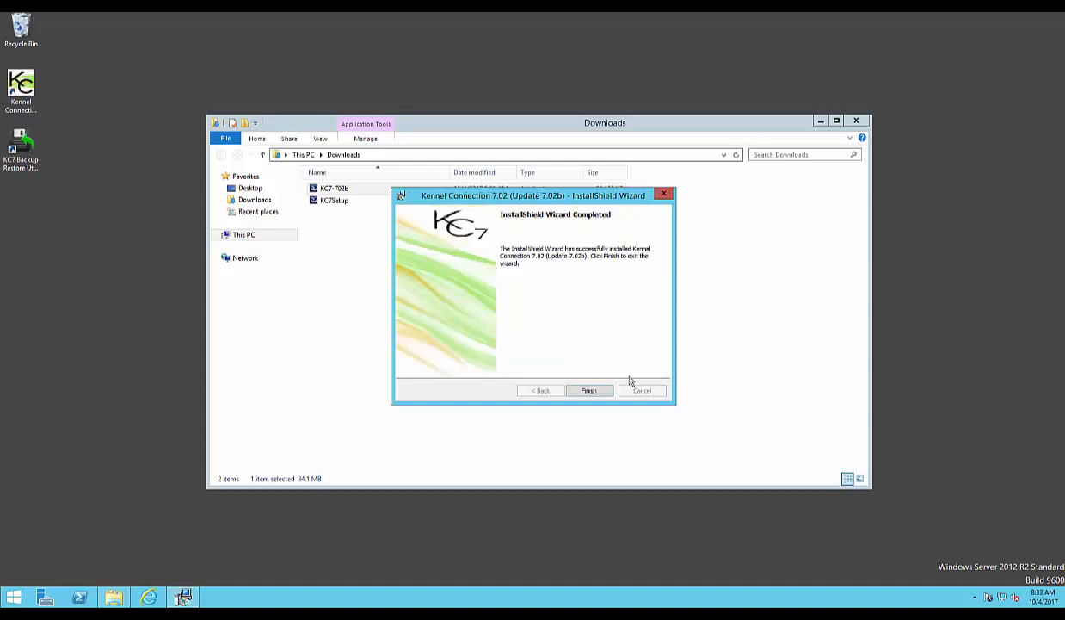
click(589, 392)
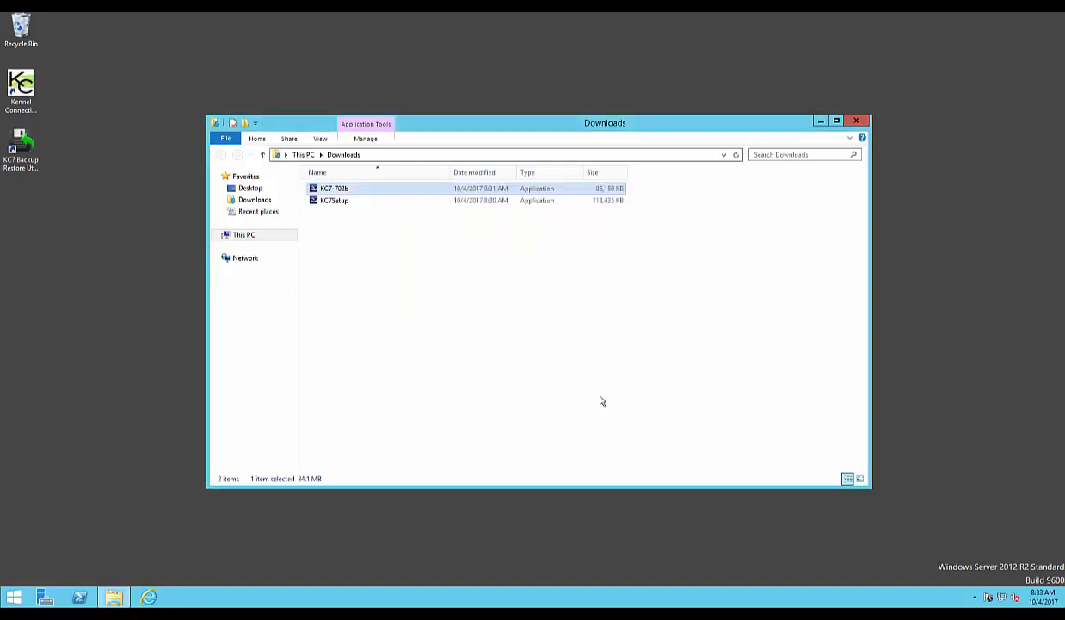
click(856, 122)
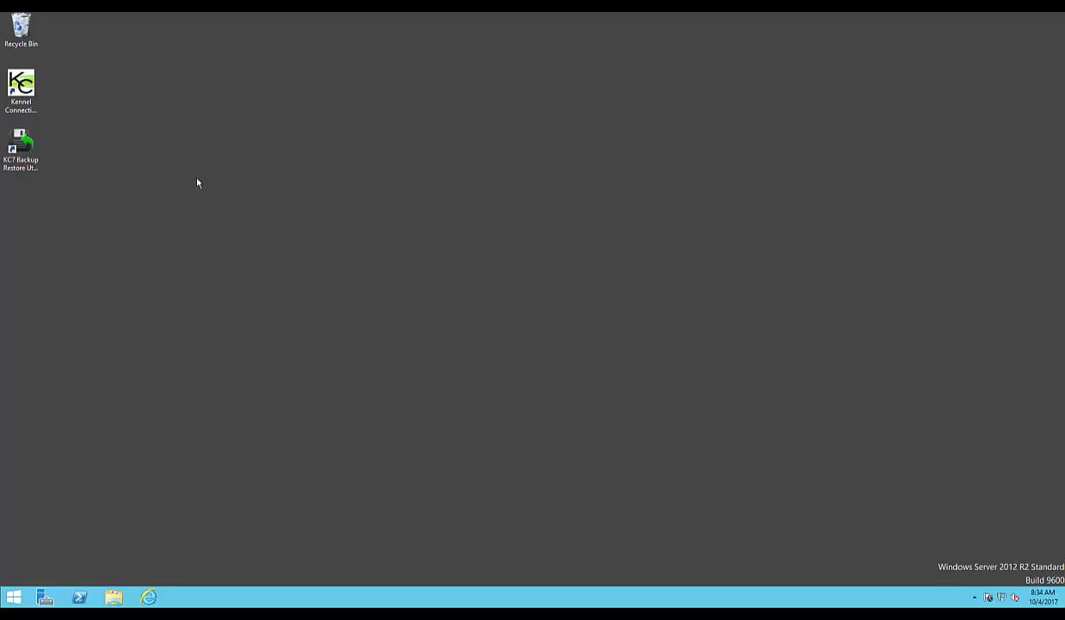
Step: Launch Kennel Connection and configure this machine as a standalone or server computer in the Database Configuration Wizard
double_click(21, 90)
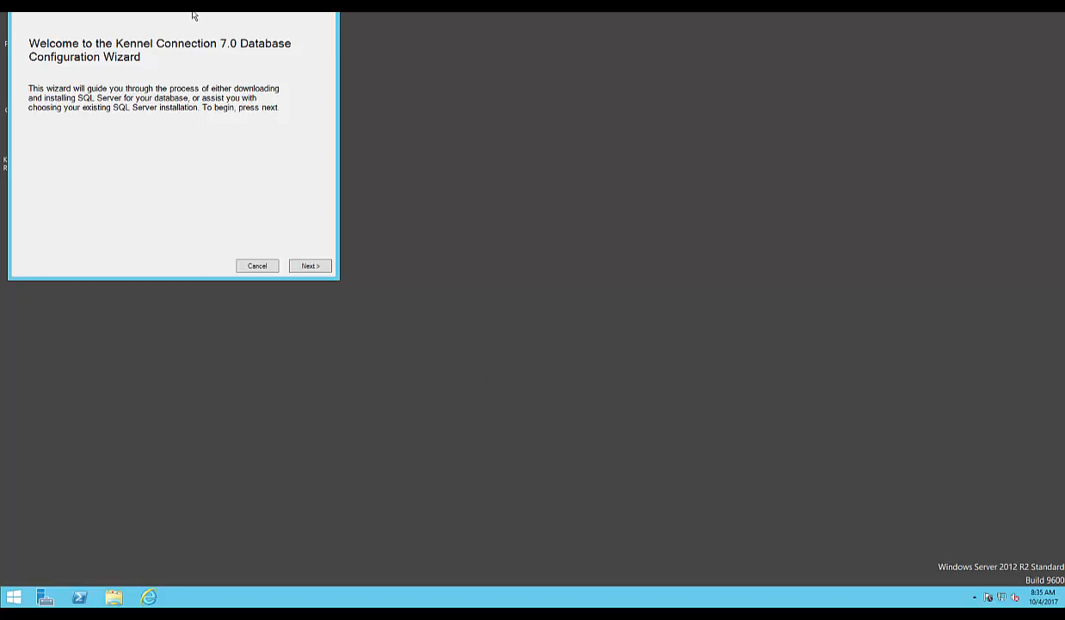
mouse_move(188, 18)
mouse_down()
mouse_move(199, 44)
mouse_move(547, 152)
mouse_up()
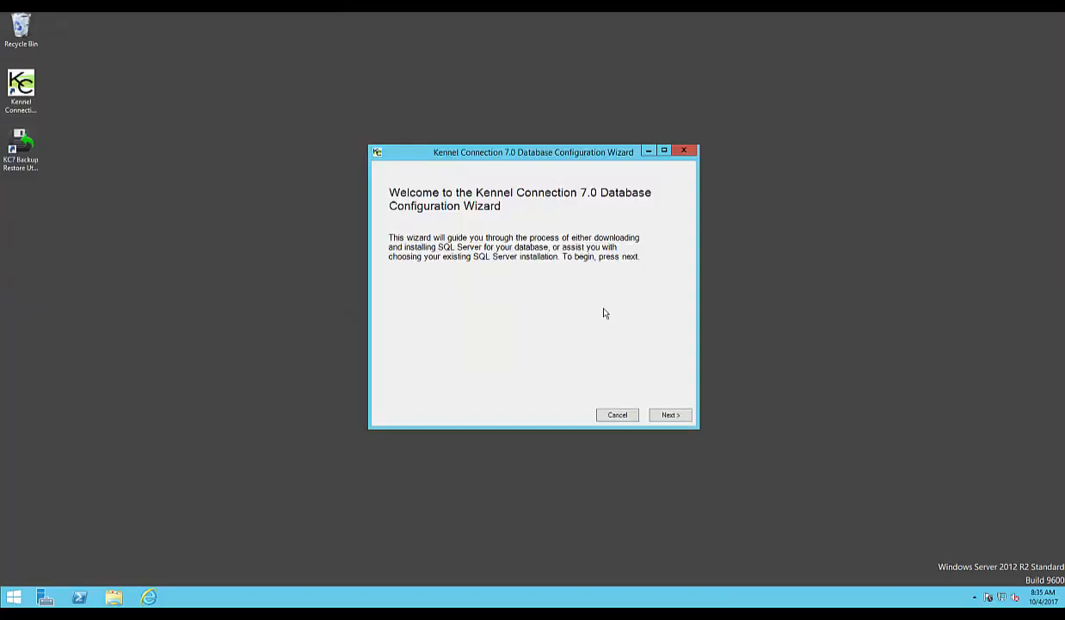
click(670, 415)
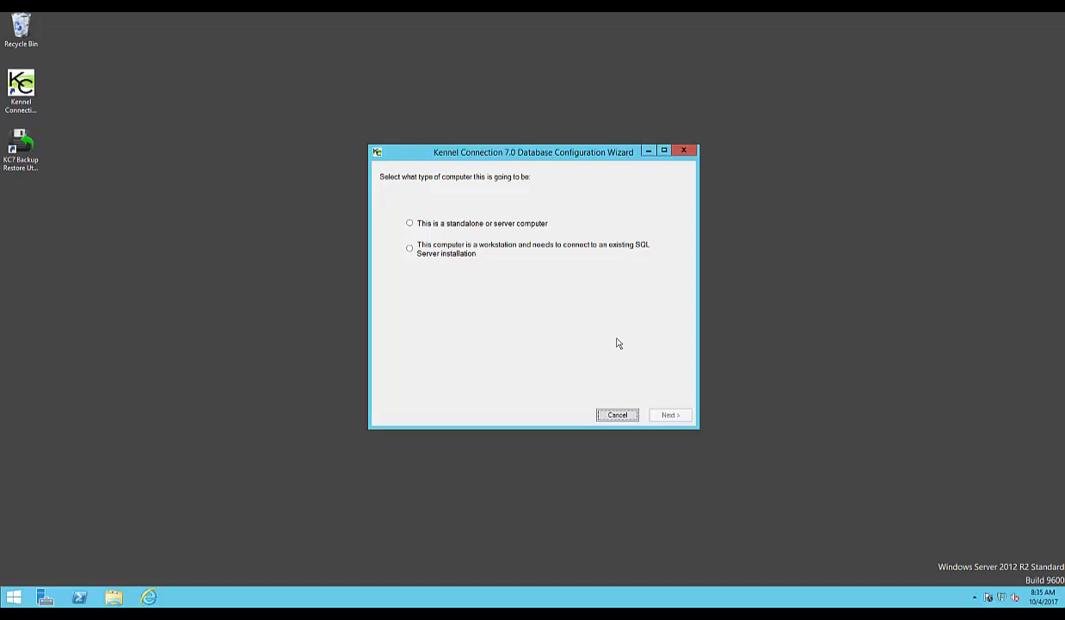
click(433, 225)
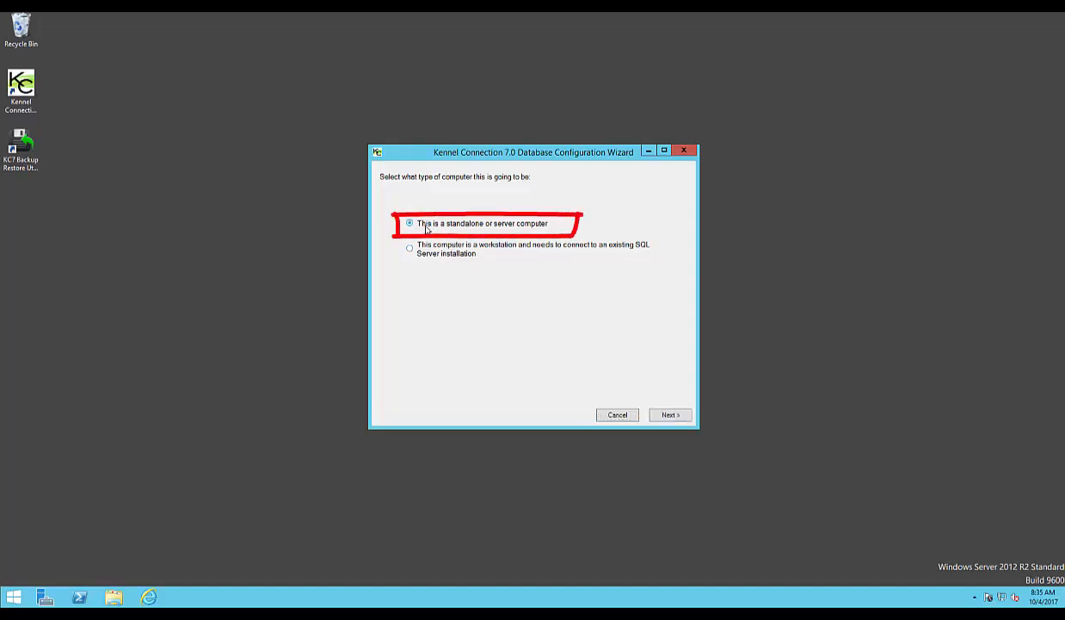
click(676, 419)
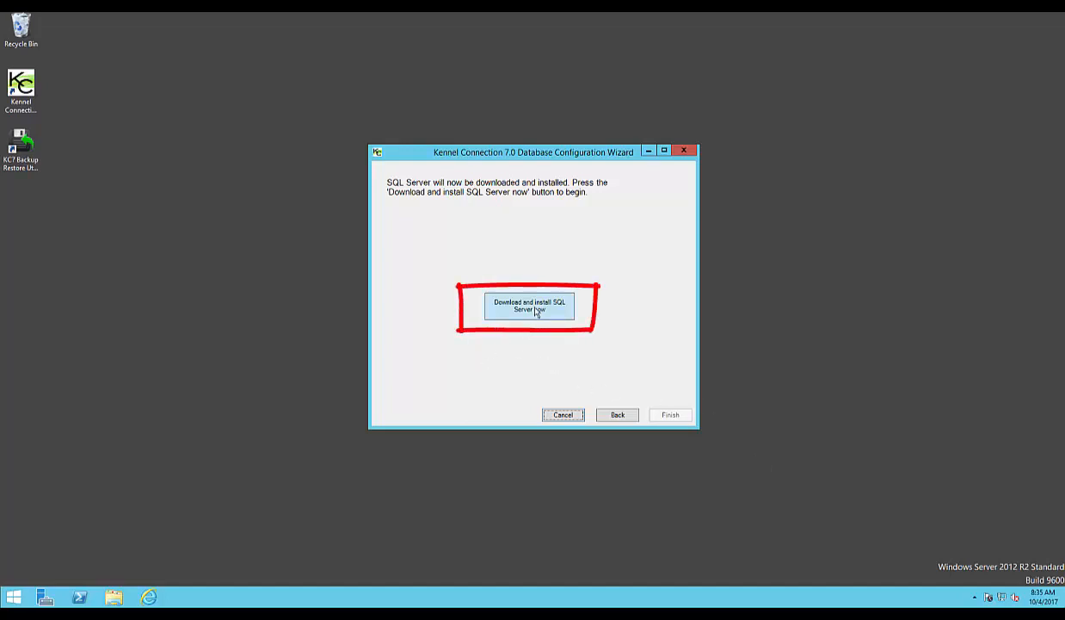
Step: Download and install SQL Server through the Database Configuration Wizard, then finish the wizard
click(561, 317)
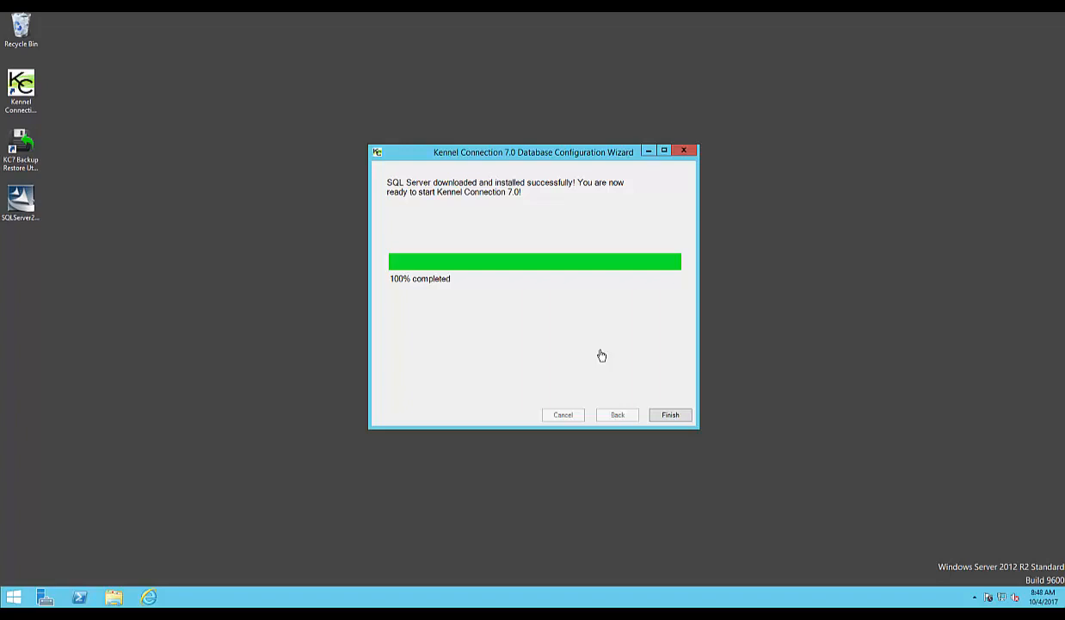
click(670, 416)
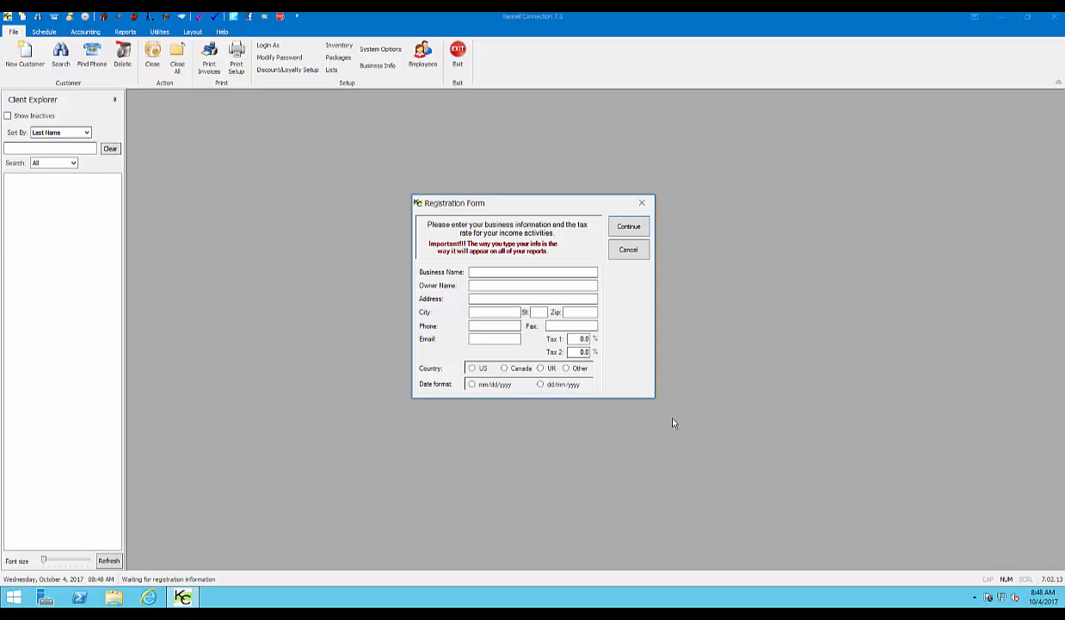
Step: Switch to File Explorer and open the sharing properties of the KC7 folder on Local Disk (C:)
click(848, 384)
click(118, 598)
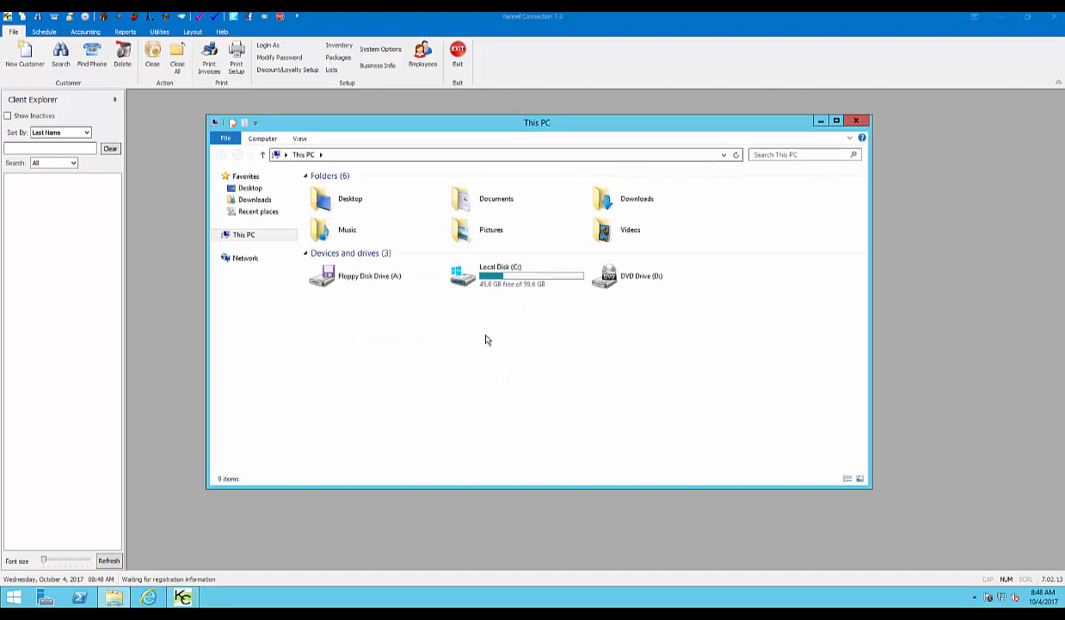
double_click(501, 281)
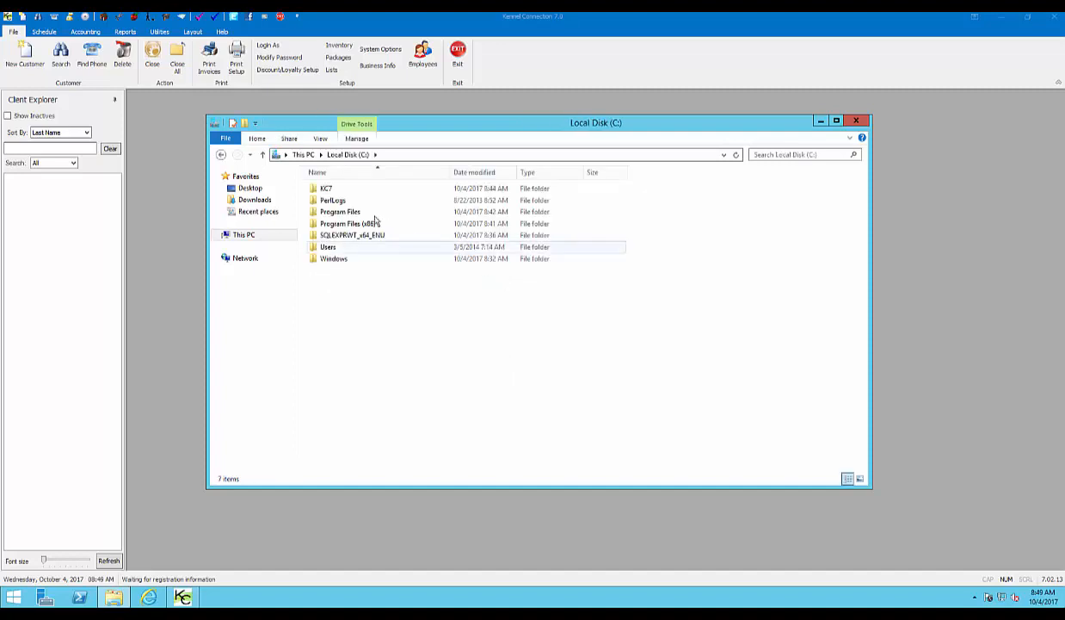
click(336, 191)
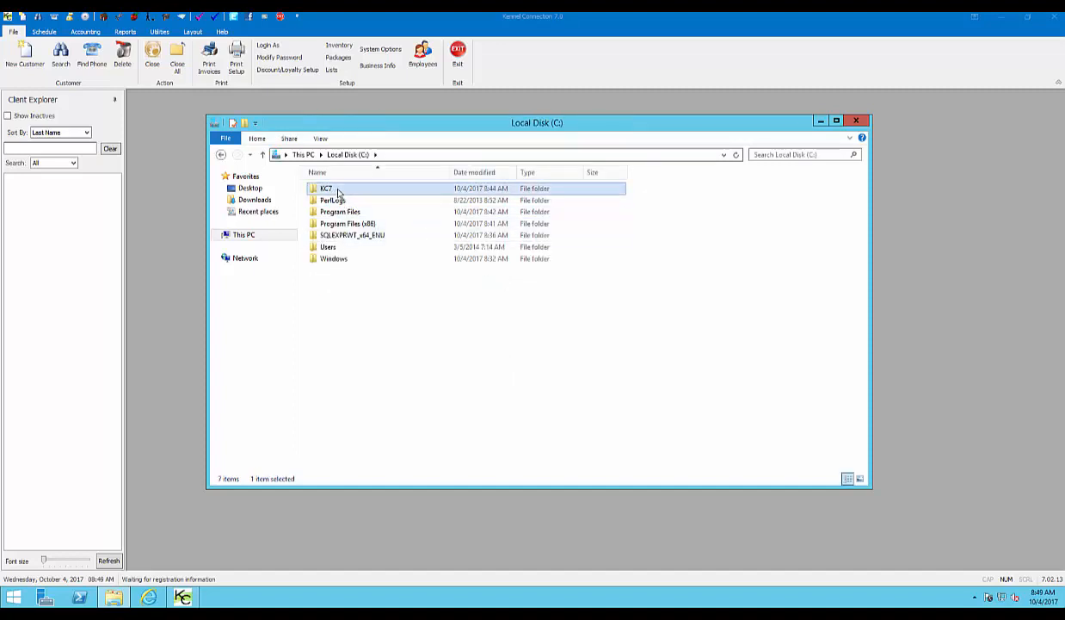
right_click(337, 192)
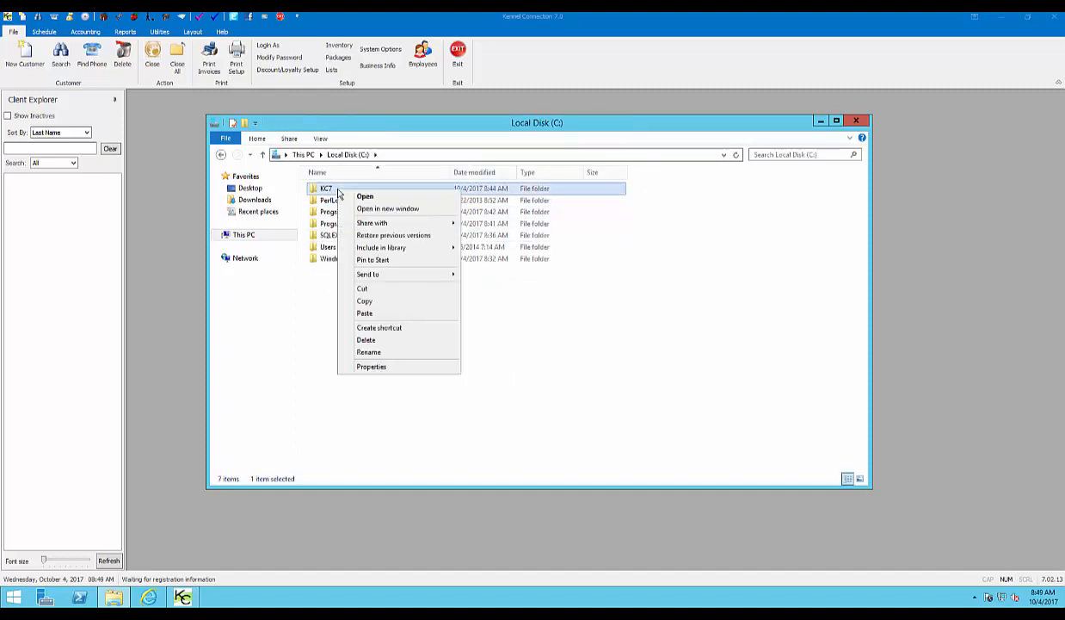
click(372, 367)
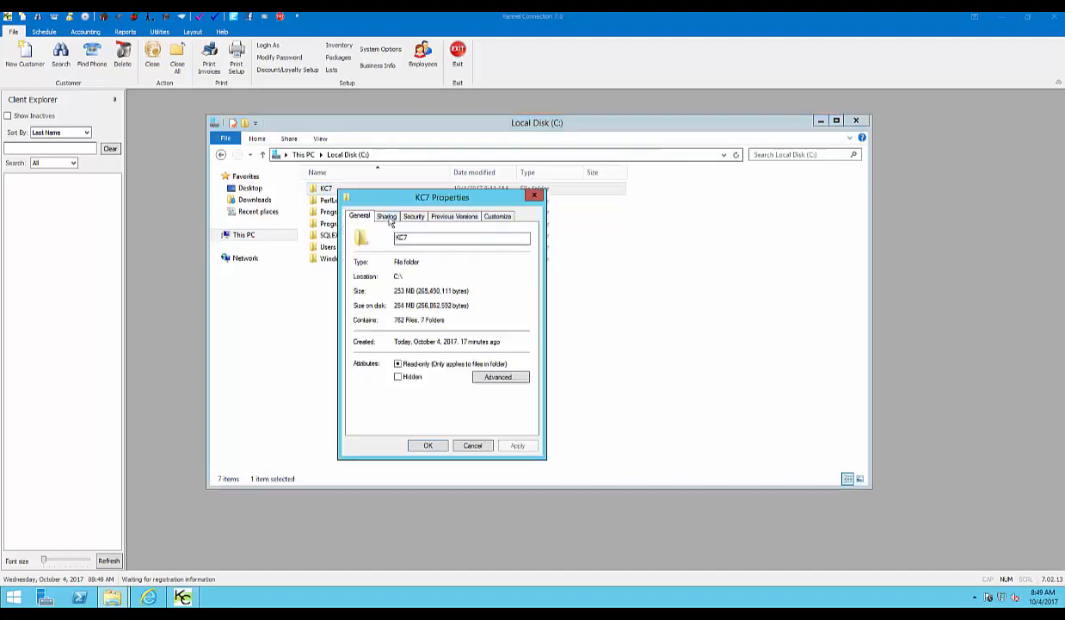
click(389, 219)
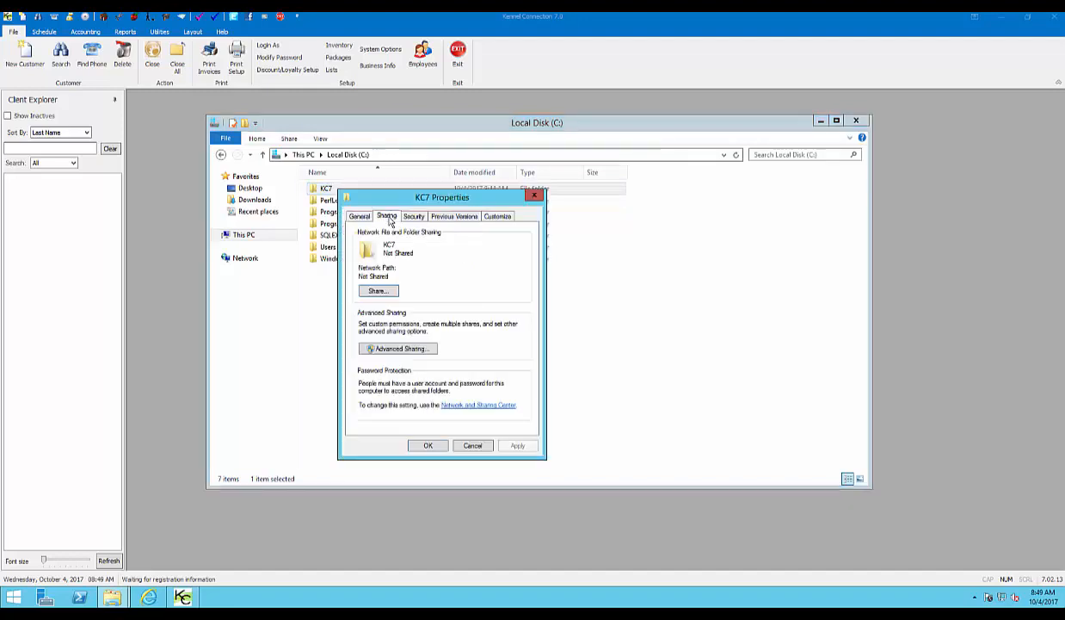
Step: Add Everyone to the people the KC7 folder is shared with and give it Read/Write permission
click(377, 292)
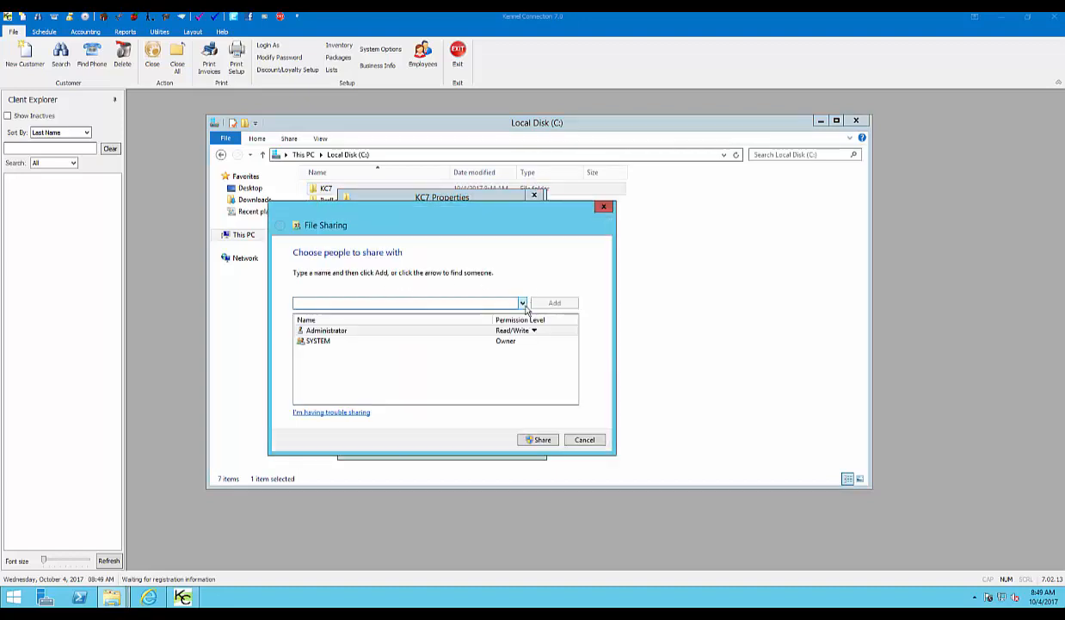
click(522, 303)
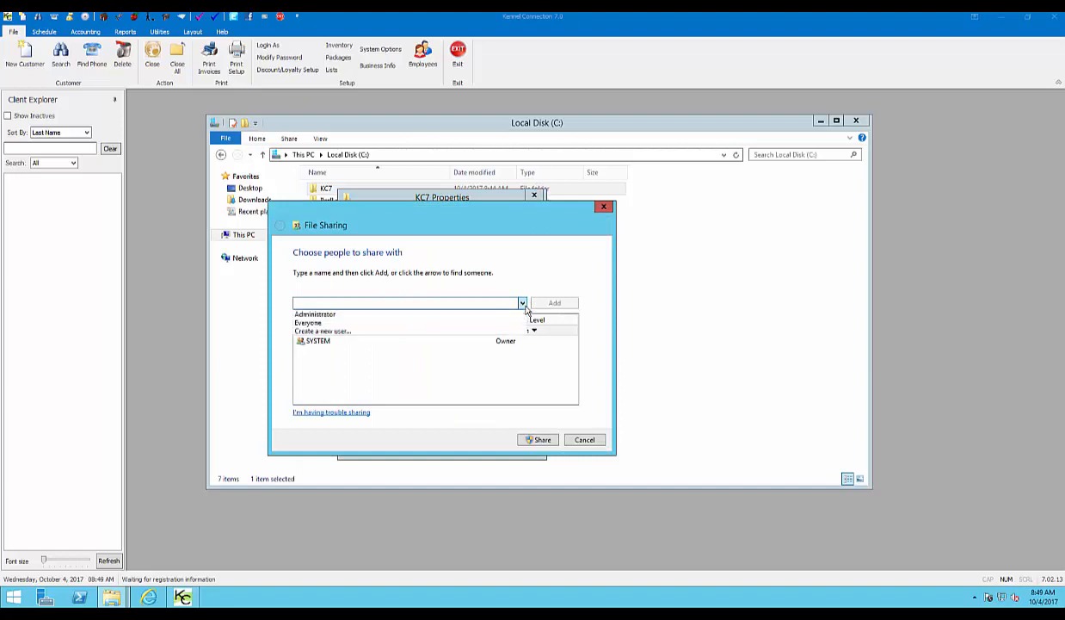
click(308, 322)
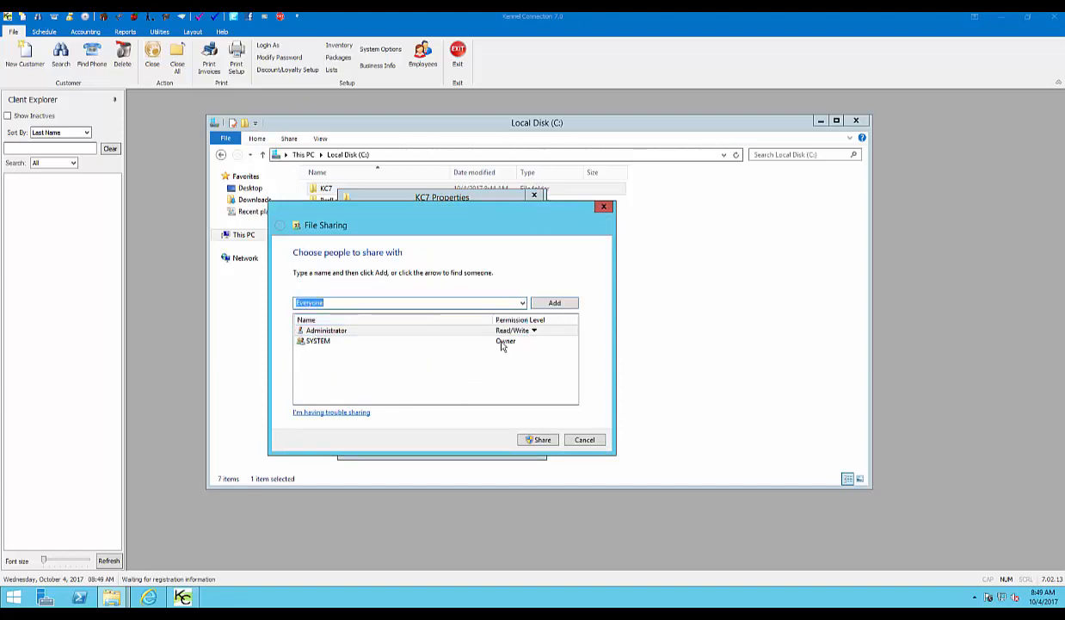
click(555, 303)
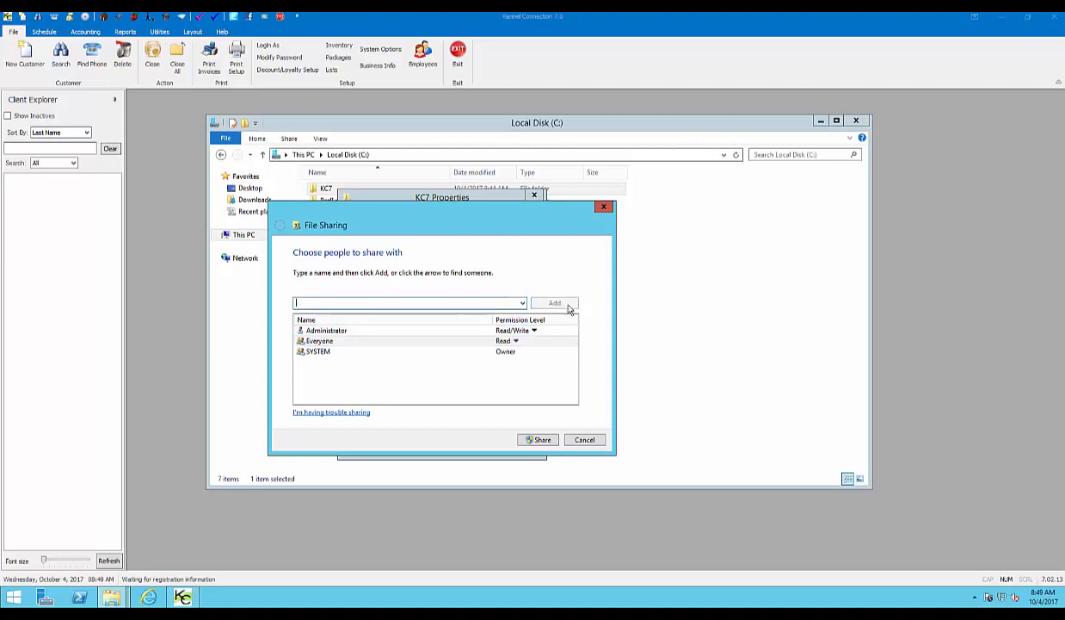
click(510, 342)
click(543, 359)
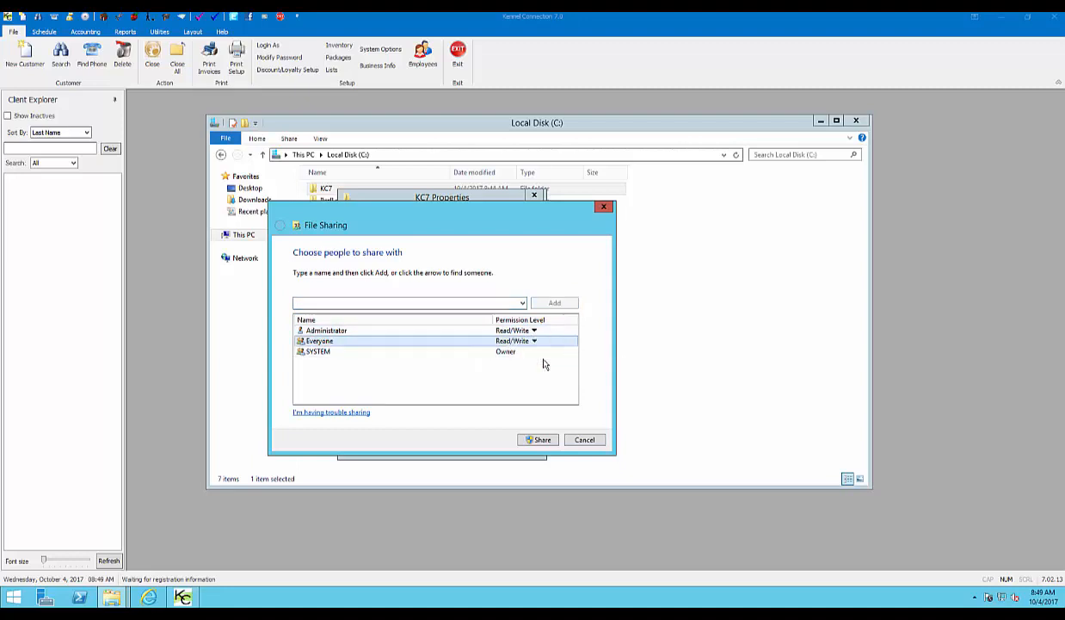
Step: Share the KC7 folder, turning on network discovery and file sharing for all public networks, and close its properties and the folder window
click(541, 440)
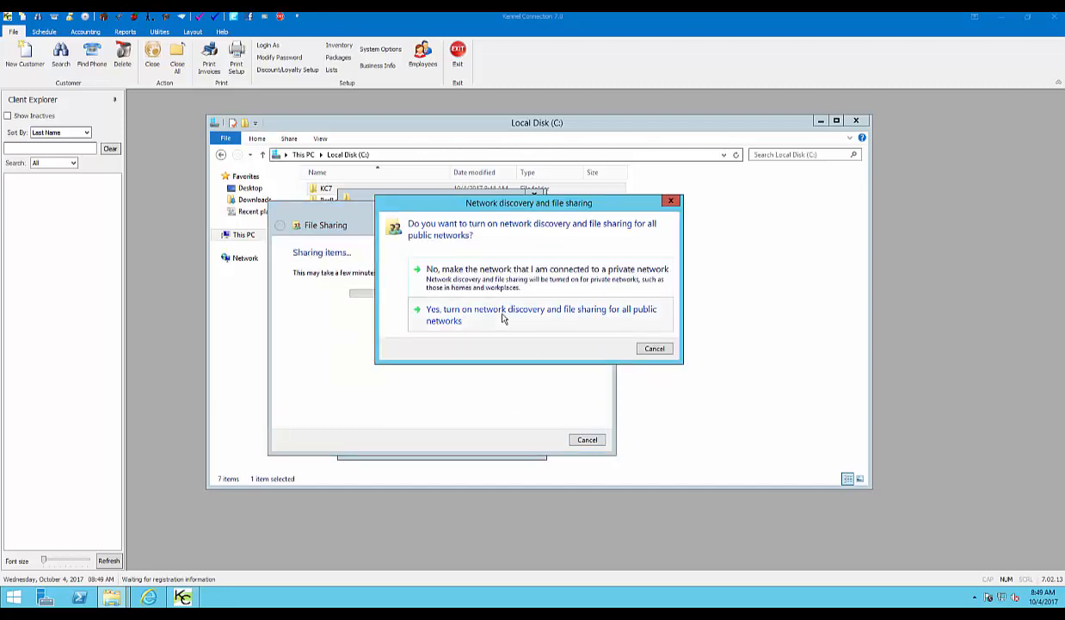
click(504, 318)
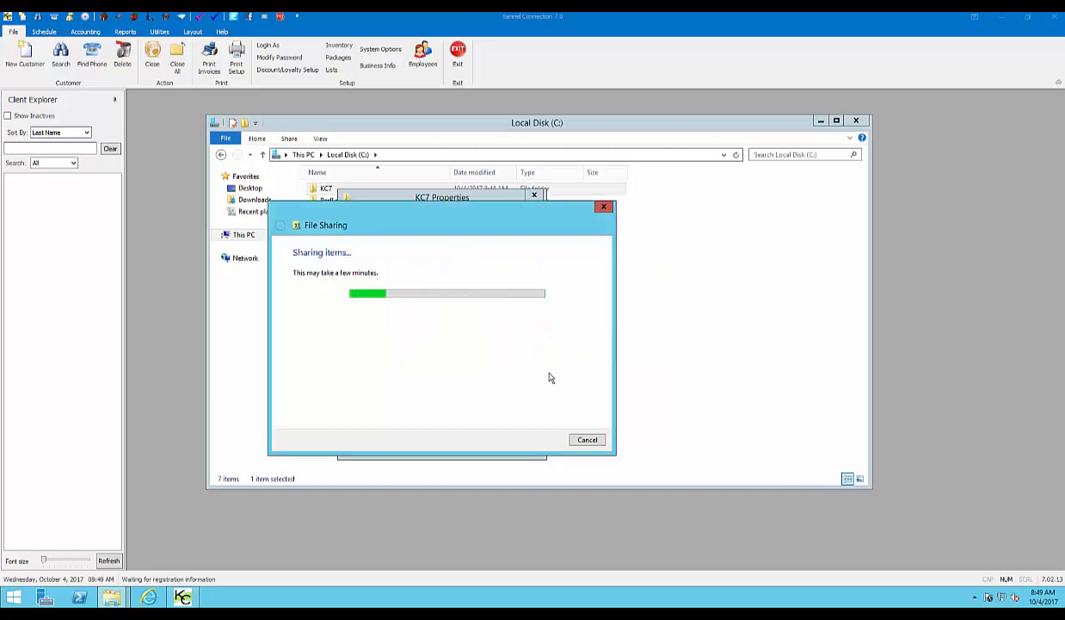
click(586, 439)
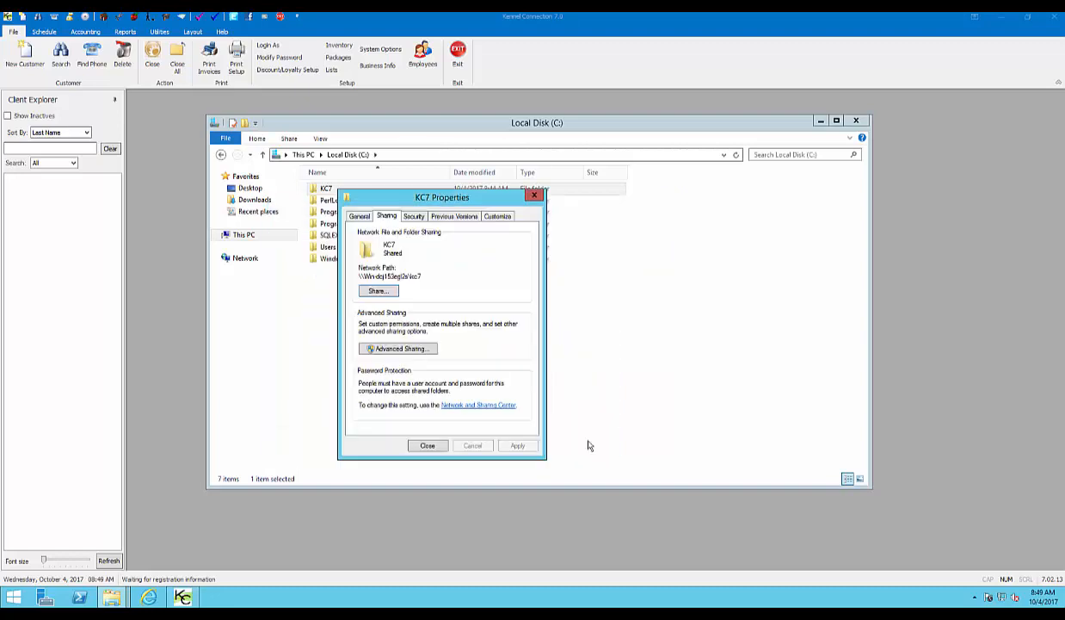
click(428, 445)
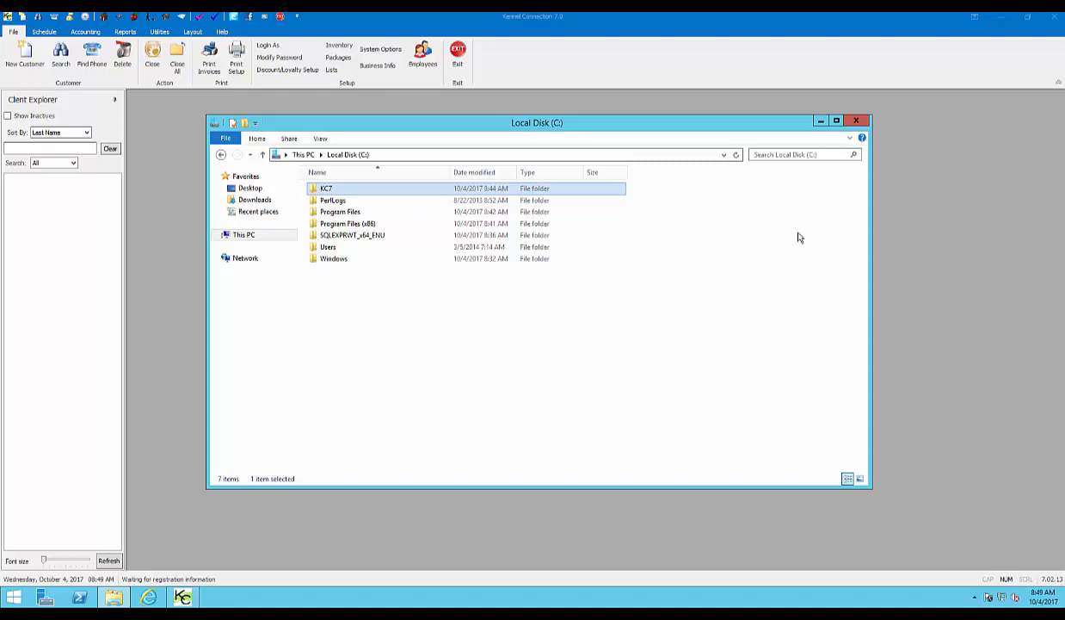
click(856, 122)
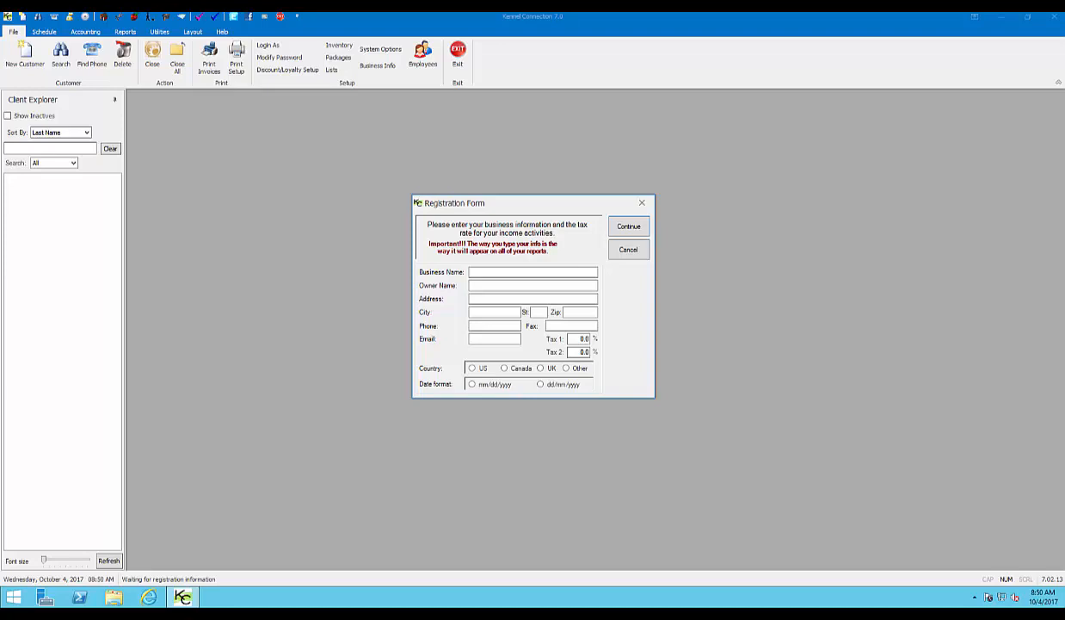
Step: Submit the Registration Form with business name Demo Test, country US and date format mm/dd/yyyy, and dismiss the system information
click(498, 272)
text(Demo Trest)
click(473, 368)
click(472, 386)
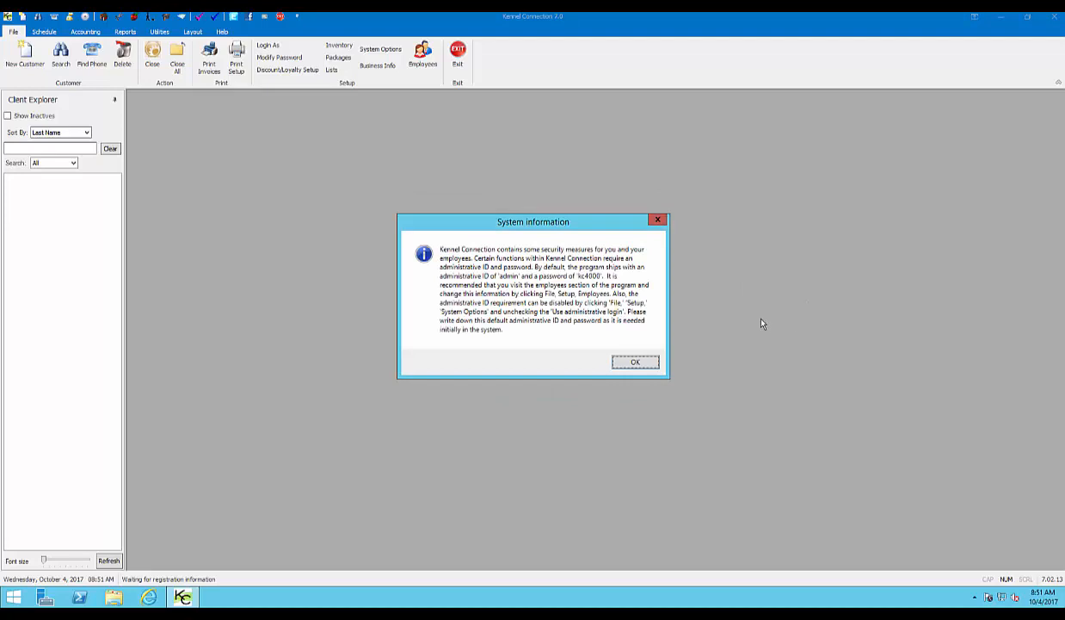
click(636, 364)
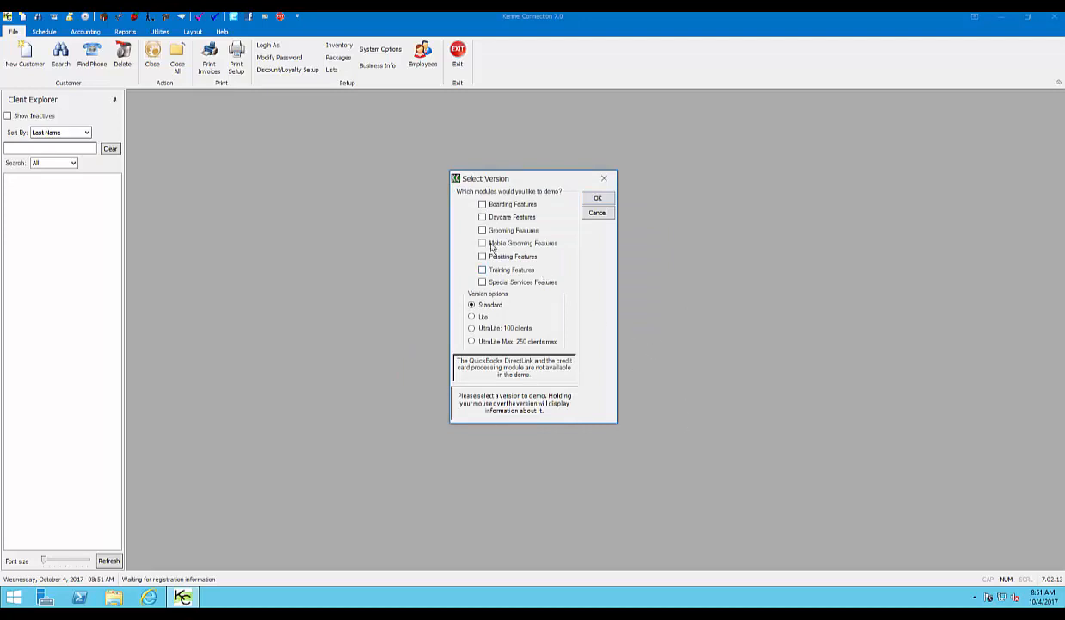
Step: Choose the Boarding, Daycare, Grooming, Mobile Grooming, Petsitting, Training and Special Services features for the demo and dismiss the trial notice
click(483, 204)
click(496, 217)
click(483, 230)
click(484, 242)
click(485, 257)
click(485, 270)
click(484, 282)
click(601, 199)
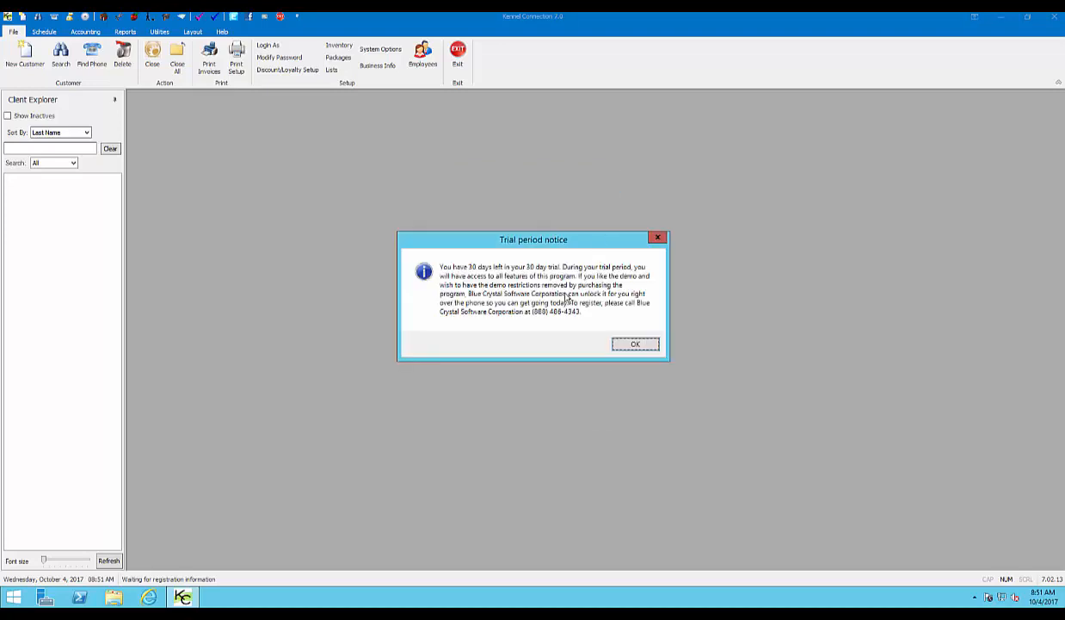
click(637, 345)
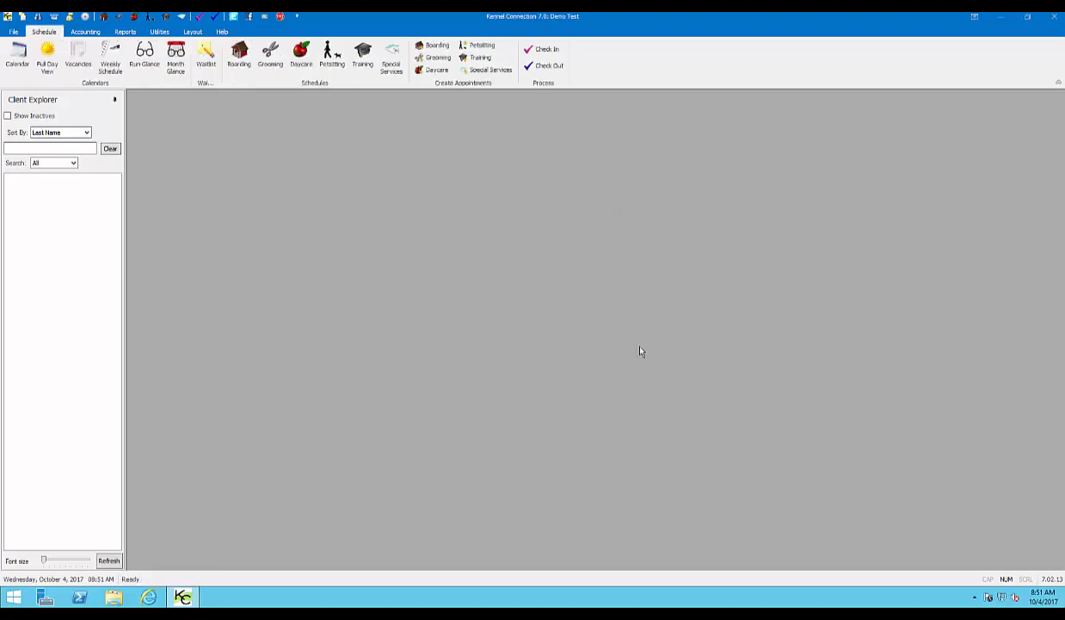